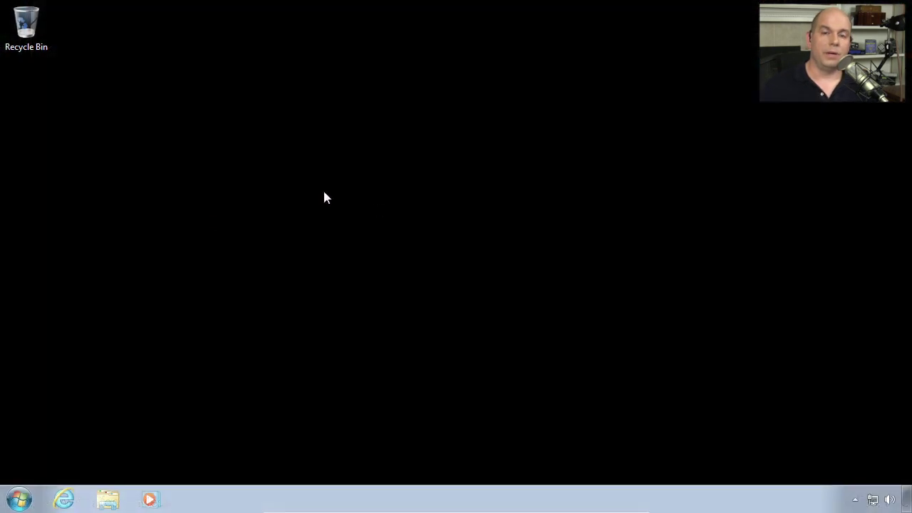
- Launch Computer Management from Control Panel's Administrative Tools
{"action": "left_click", "coordinate": [19, 499]}
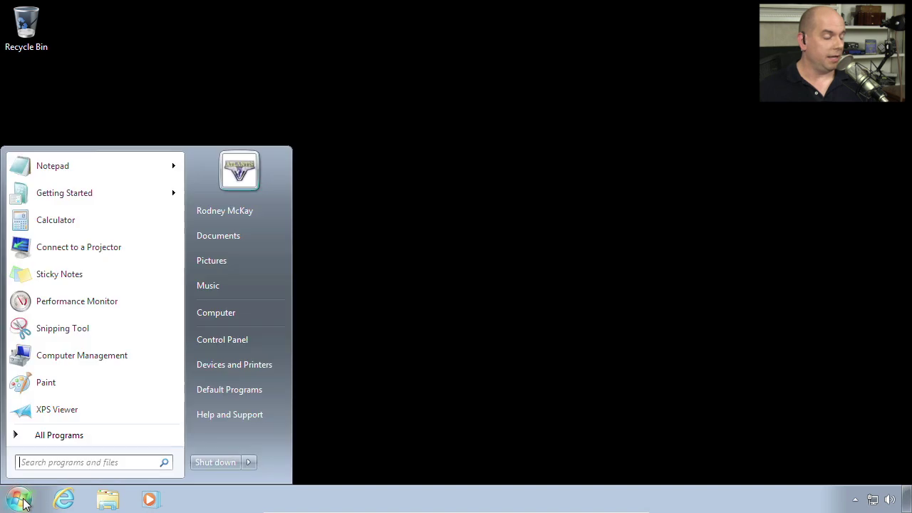
{"action": "left_click", "coordinate": [241, 340]}
{"action": "left_click", "coordinate": [448, 168]}
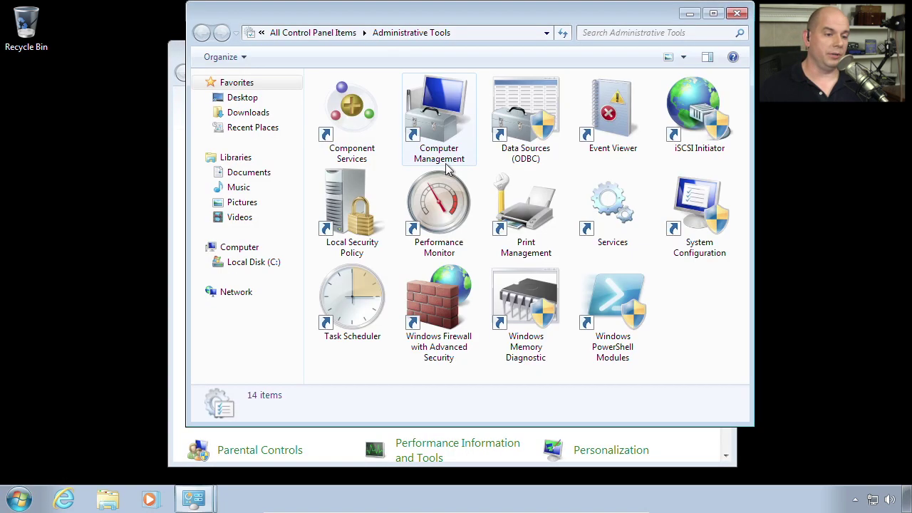
{"action": "left_click", "coordinate": [448, 118]}
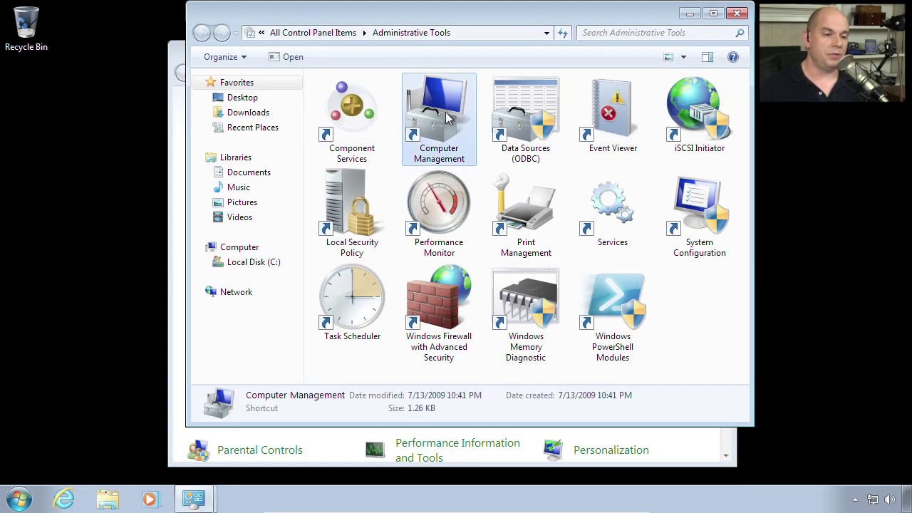
{"action": "double_click", "coordinate": [448, 118]}
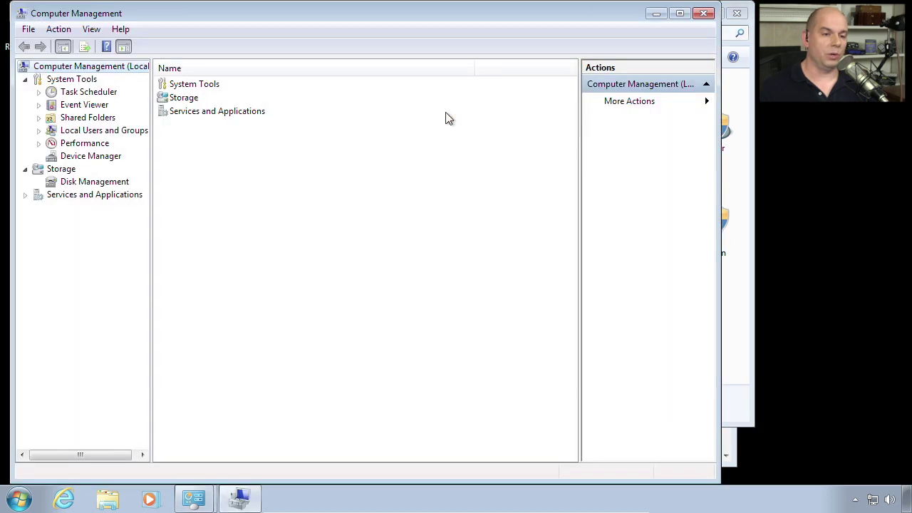
- Maximize the window, widen the console tree, and show Disk Management
{"action": "left_click", "coordinate": [681, 18]}
{"action": "left_click_drag", "start_coordinate": [137, 171], "coordinate": [168, 167]}
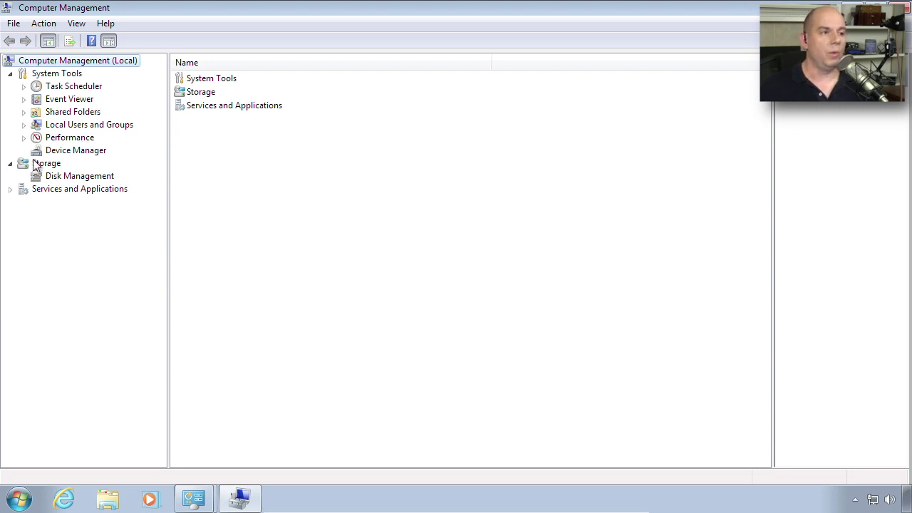
{"action": "left_click", "coordinate": [67, 177]}
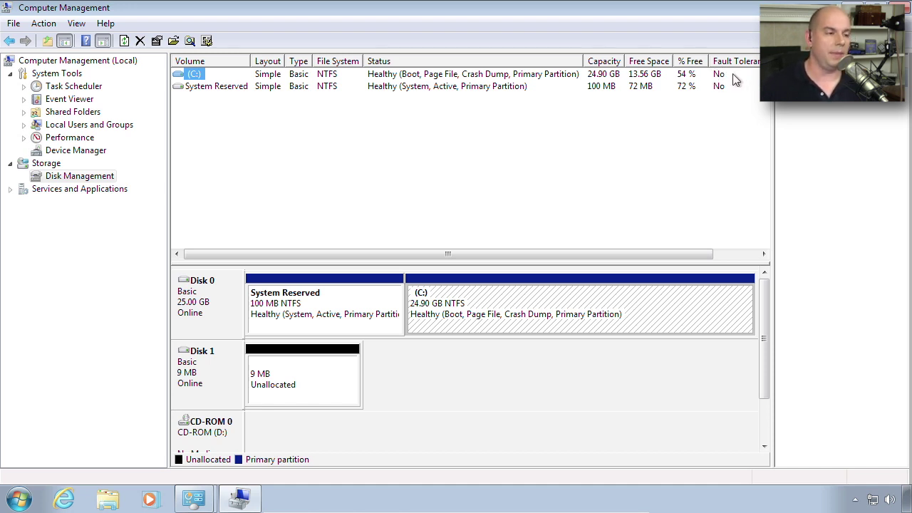
- Deselect the C: volume and point out Disk 0's 100 MB System Reserved partition
{"action": "left_click", "coordinate": [515, 382]}
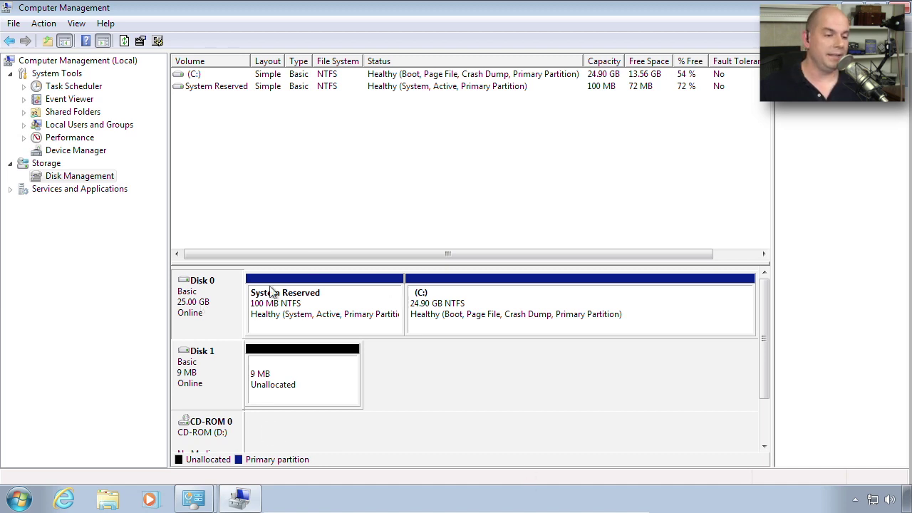
{"action": "left_click", "coordinate": [367, 305]}
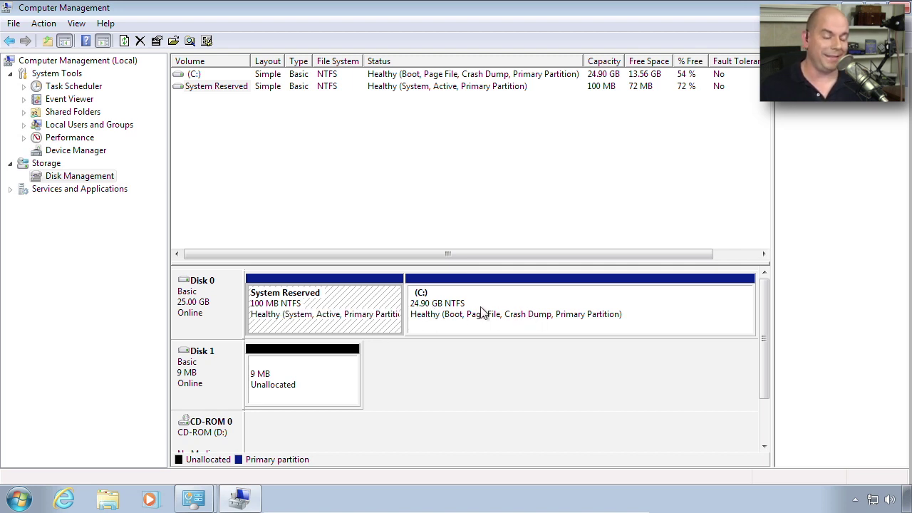
{"action": "left_click", "coordinate": [554, 298]}
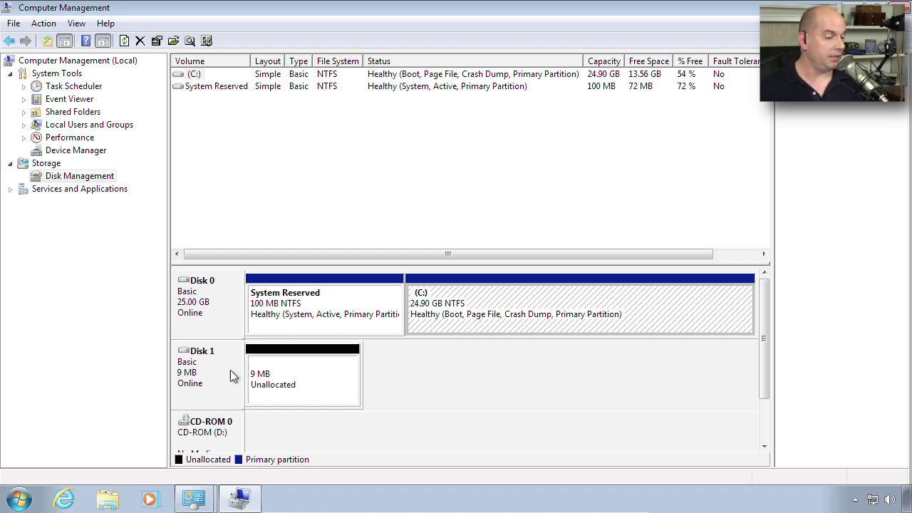
{"action": "left_click", "coordinate": [324, 386]}
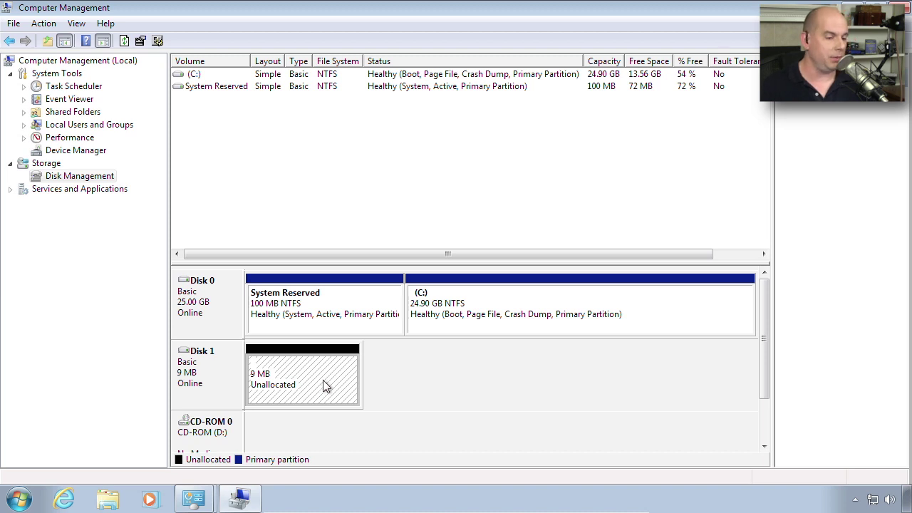
{"action": "right_click", "coordinate": [322, 385]}
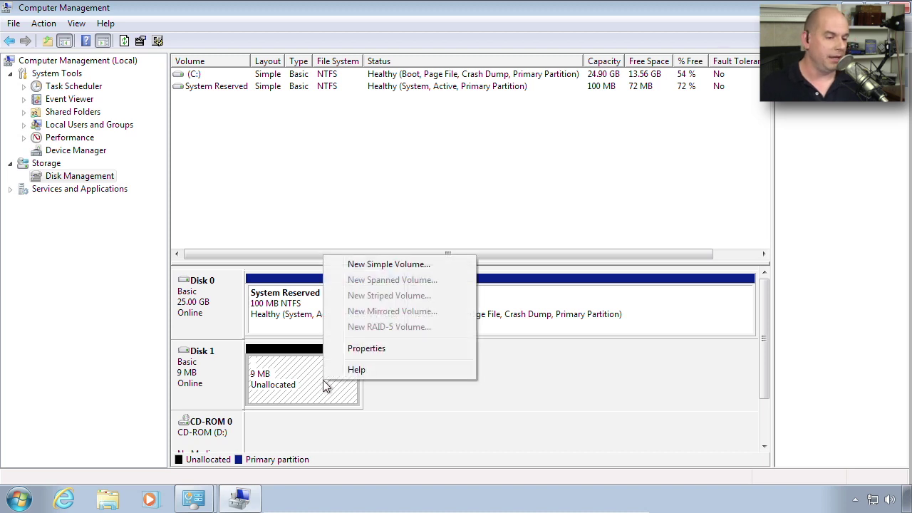
- Create a 7 MB simple volume on Disk 1 with drive letter O and NTFS quick format
{"action": "left_click", "coordinate": [454, 265]}
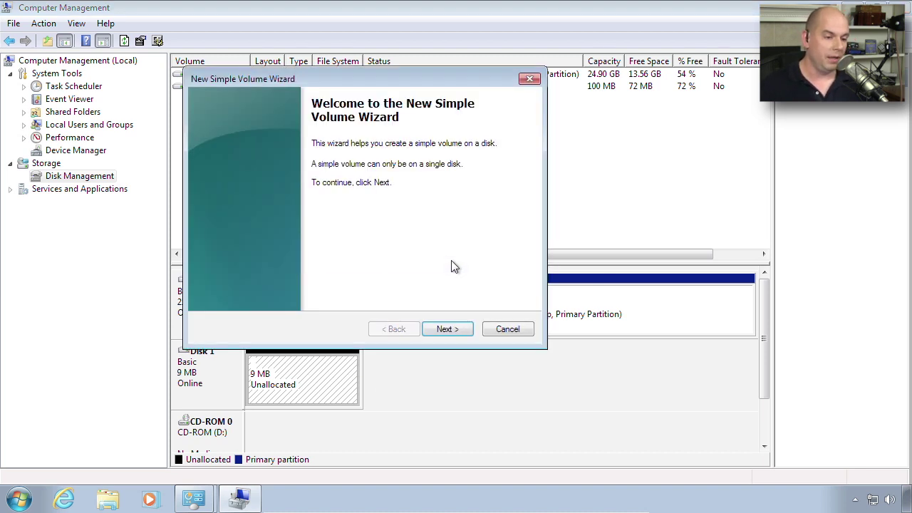
{"action": "left_click", "coordinate": [460, 330]}
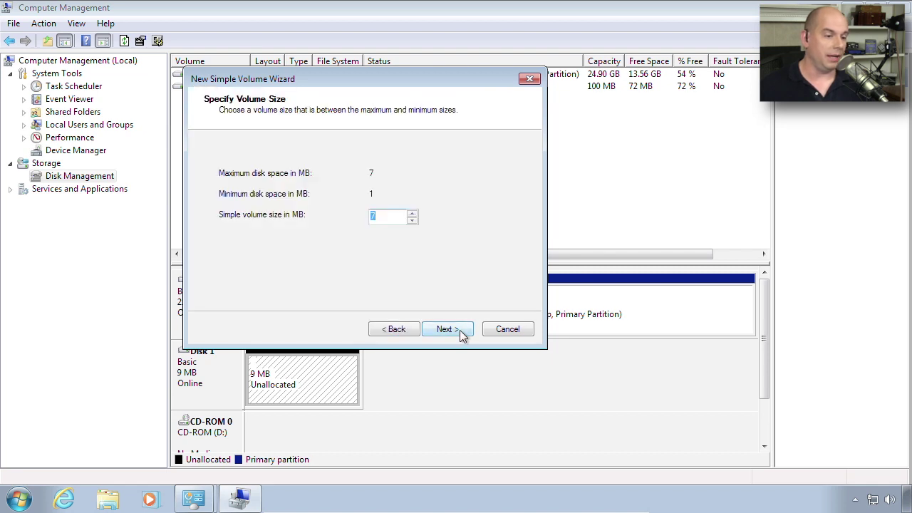
{"action": "left_click", "coordinate": [459, 330]}
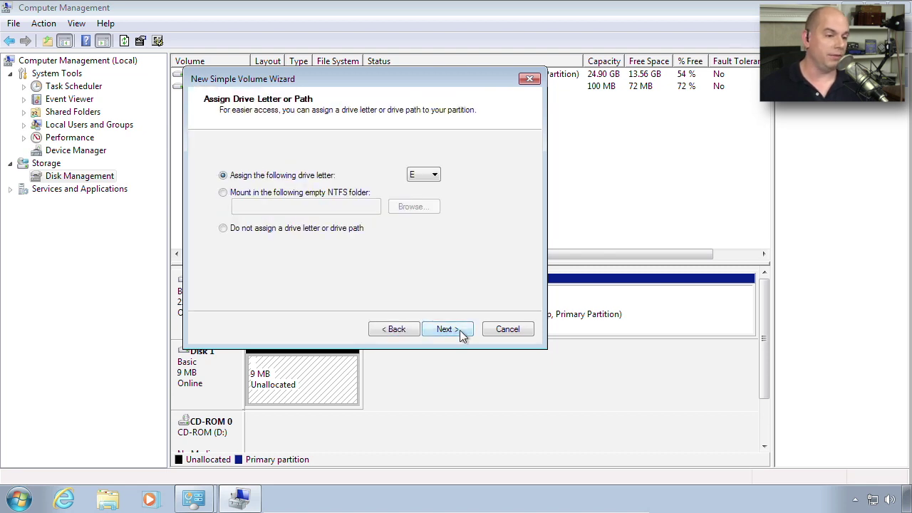
{"action": "left_click", "coordinate": [434, 176]}
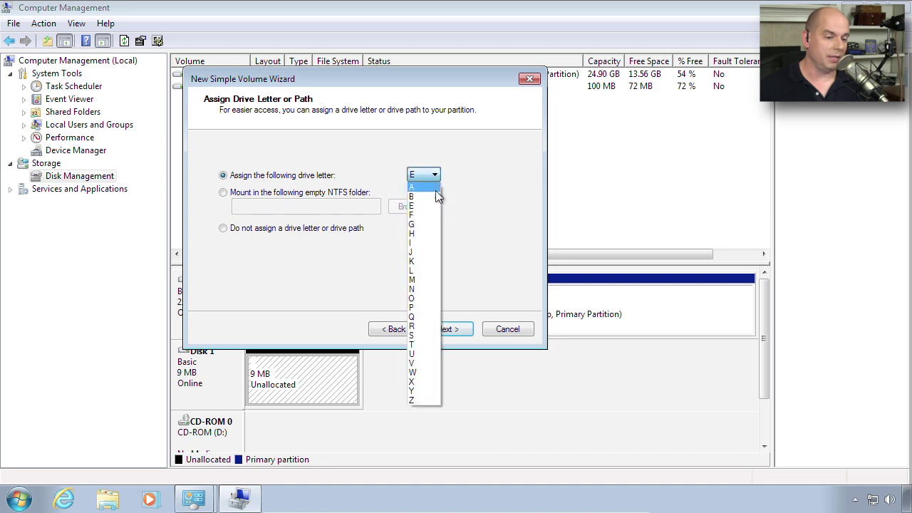
{"action": "left_click", "coordinate": [418, 291]}
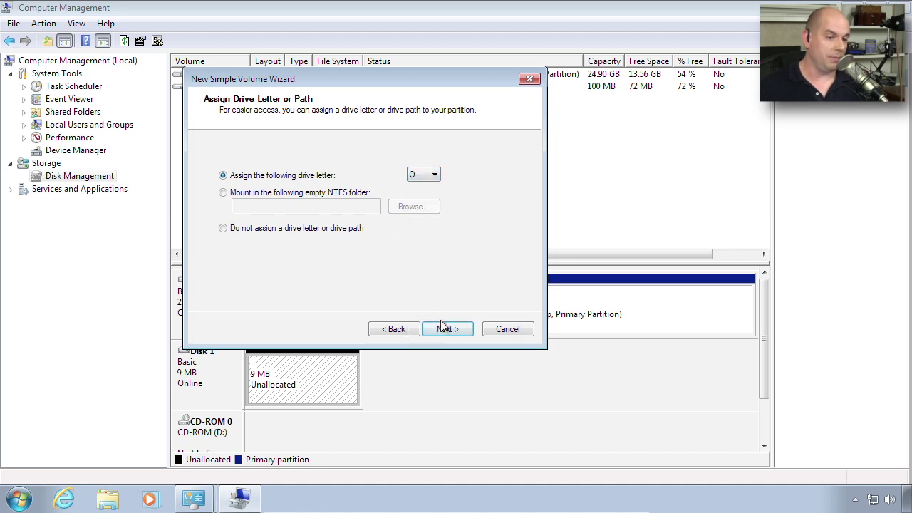
{"action": "left_click", "coordinate": [444, 329]}
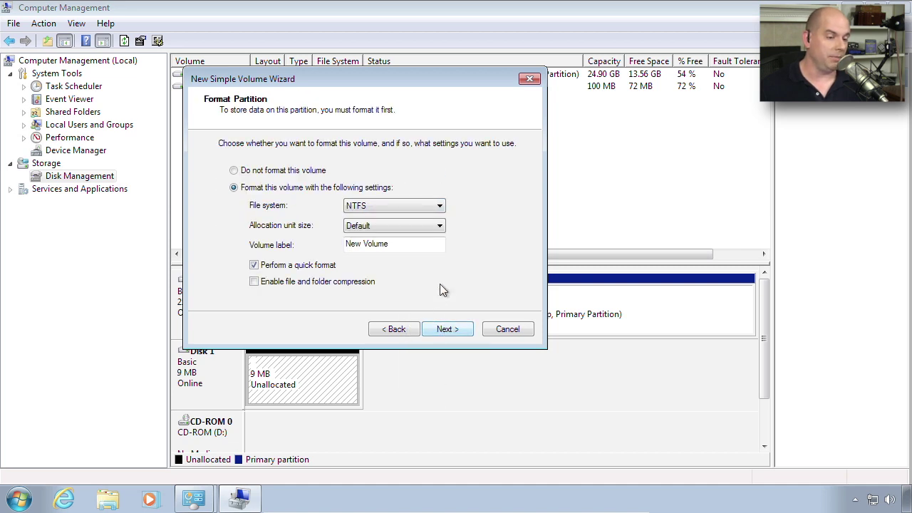
{"action": "left_click", "coordinate": [446, 330]}
{"action": "left_click", "coordinate": [461, 329]}
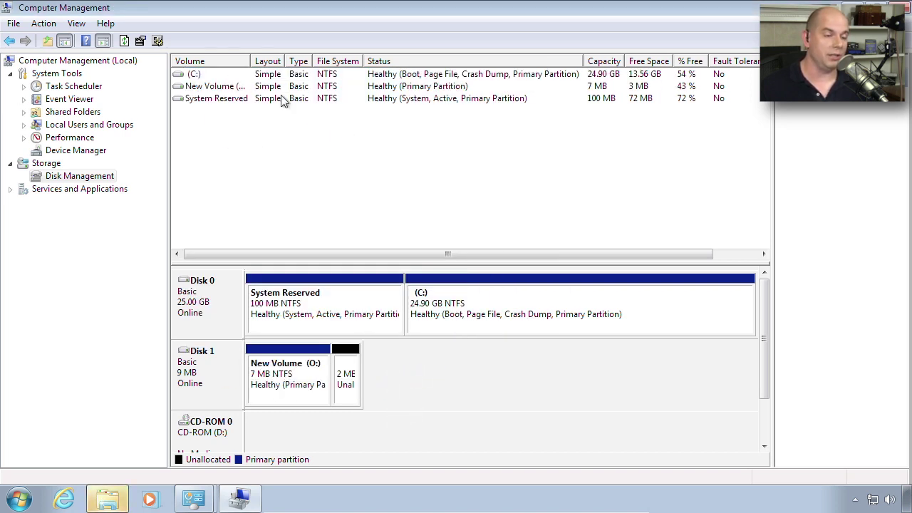
- Widen the Volume column and inspect New Volume (O:) and Disk 1's 2 MB unallocated space
{"action": "left_click", "coordinate": [225, 86]}
{"action": "left_click_drag", "start_coordinate": [250, 61], "coordinate": [286, 61]}
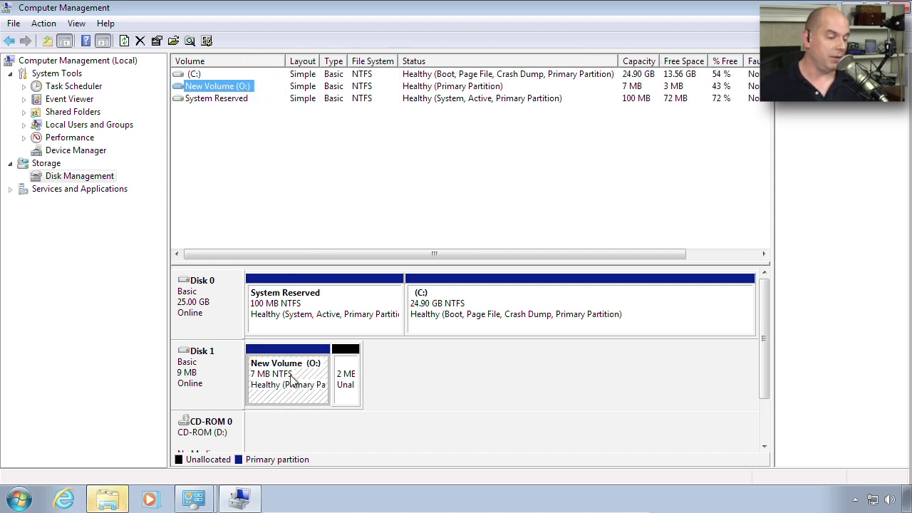
{"action": "left_click", "coordinate": [324, 385]}
{"action": "left_click", "coordinate": [349, 390]}
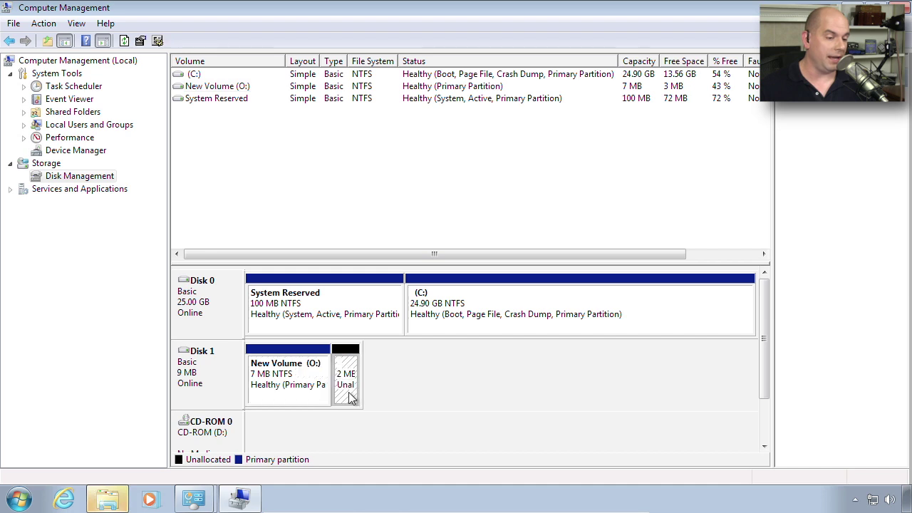
{"action": "left_click", "coordinate": [320, 392]}
{"action": "left_click", "coordinate": [337, 397]}
{"action": "left_click", "coordinate": [320, 399]}
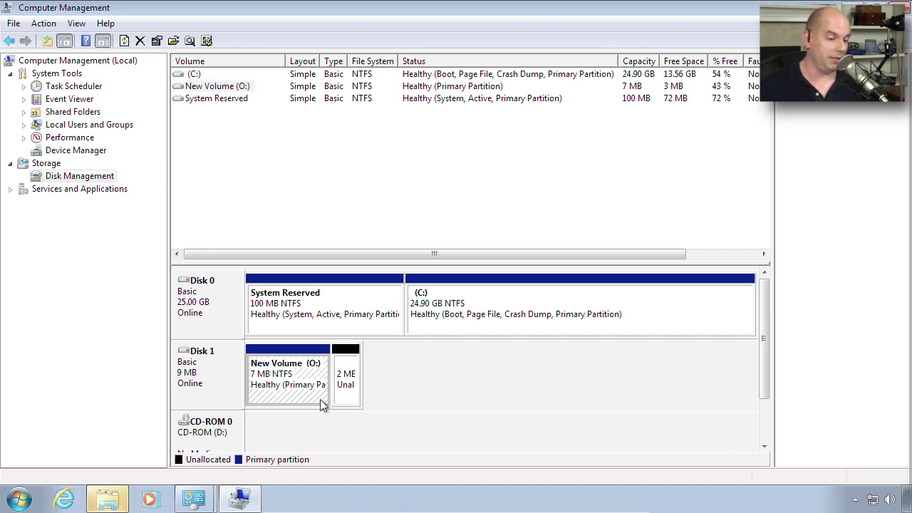
{"action": "left_click", "coordinate": [353, 399]}
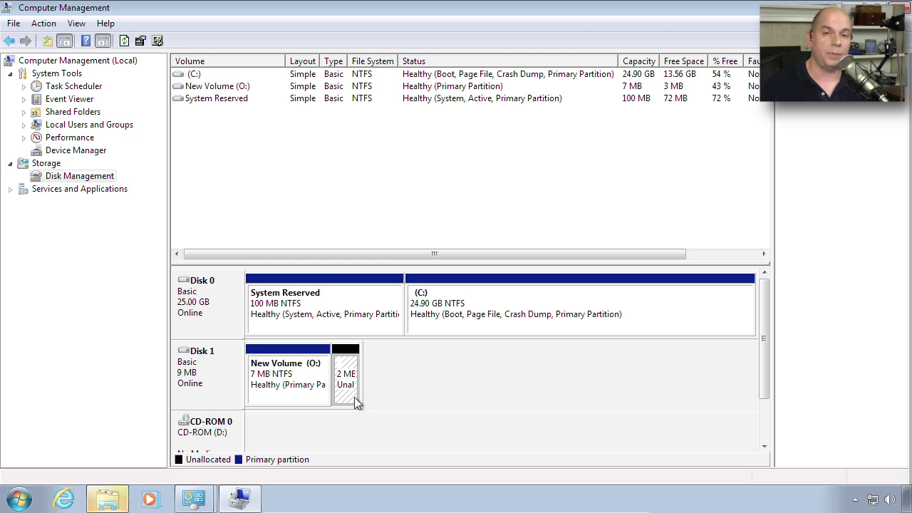
{"action": "right_click", "coordinate": [303, 371]}
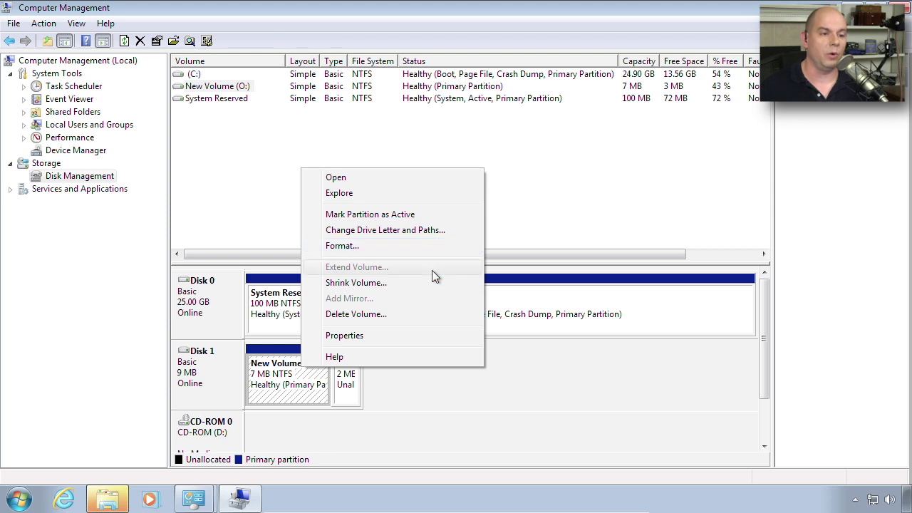
{"action": "left_click", "coordinate": [643, 421]}
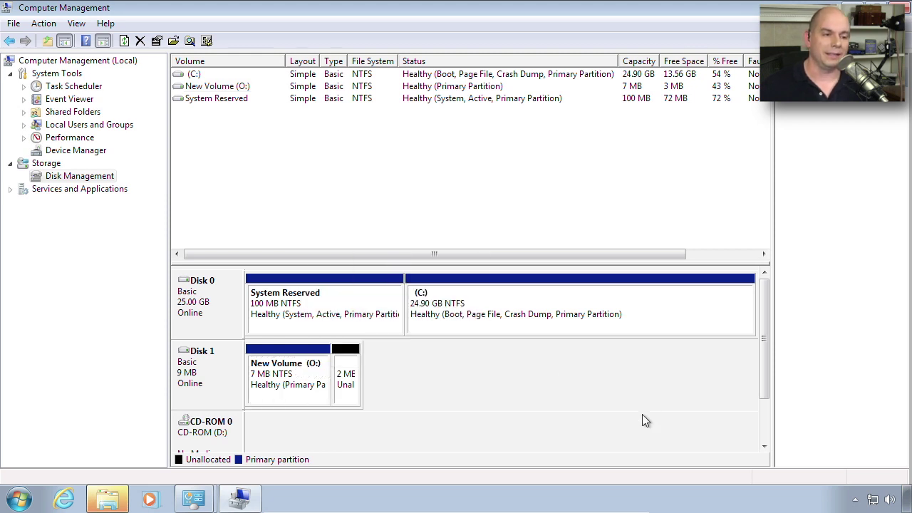